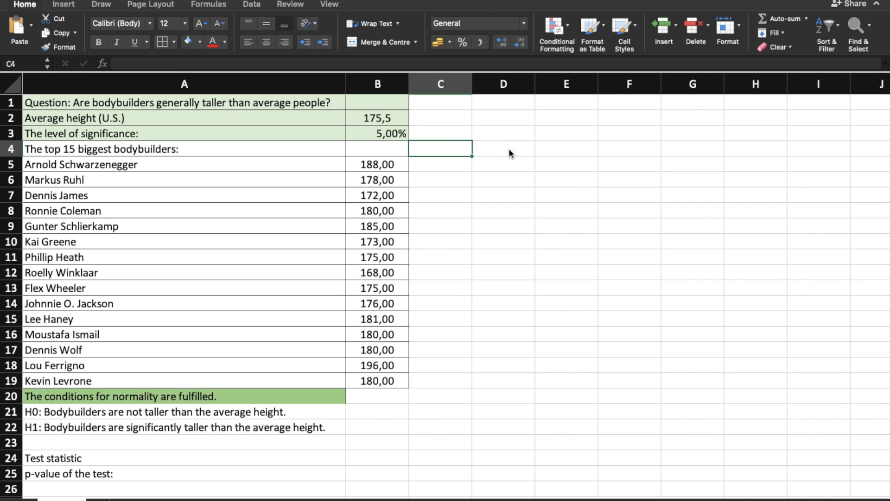
Enter the average height 175,5 in C5, beside the first bodybuilder's height
click(212, 388)
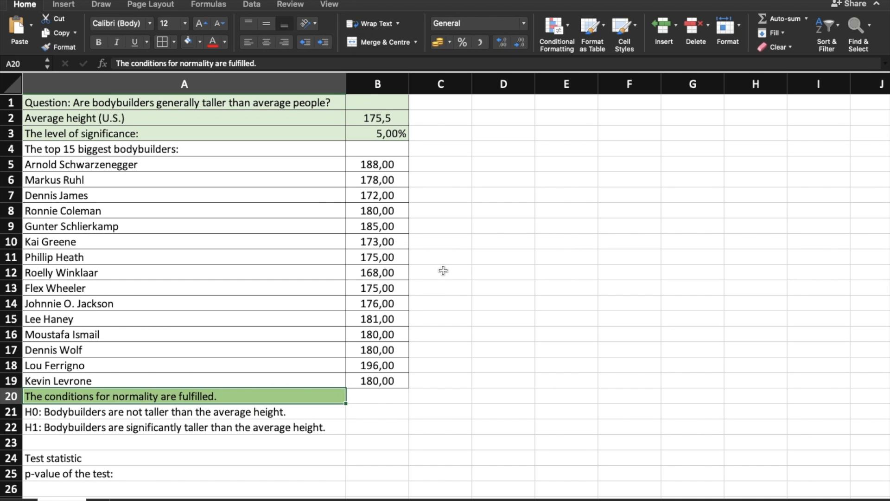
click(438, 170)
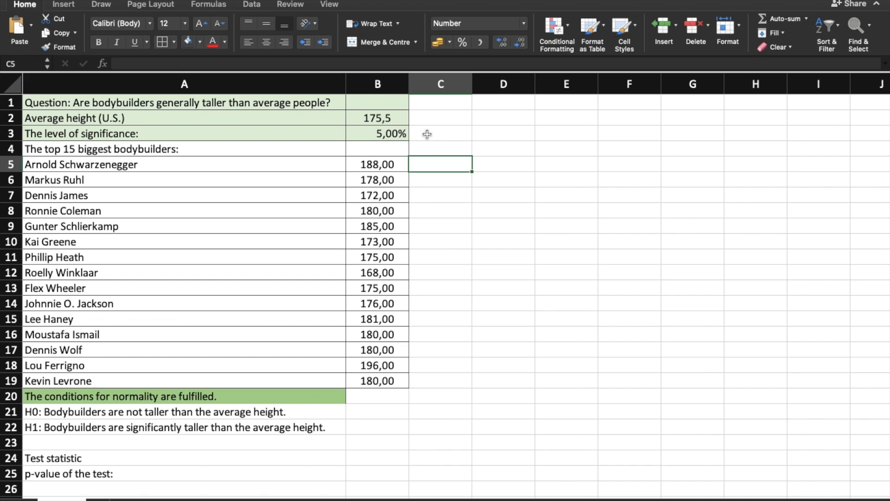
text(175,5)
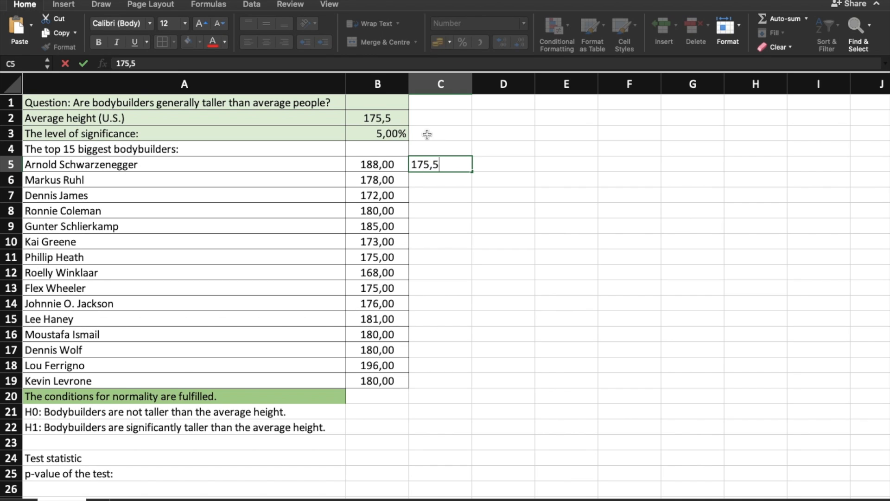
key(Return)
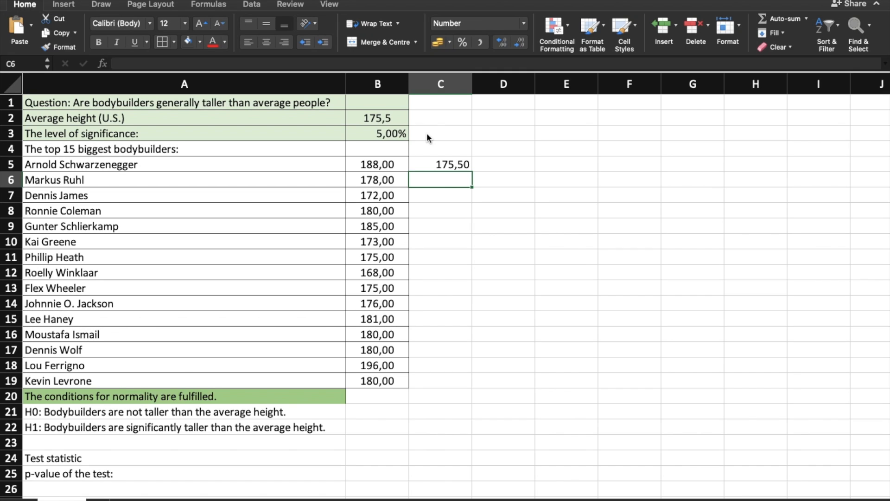
Copy the average height from C5 down through C19 so every bodybuilder's row has it
click(446, 162)
key(ctrl+c)
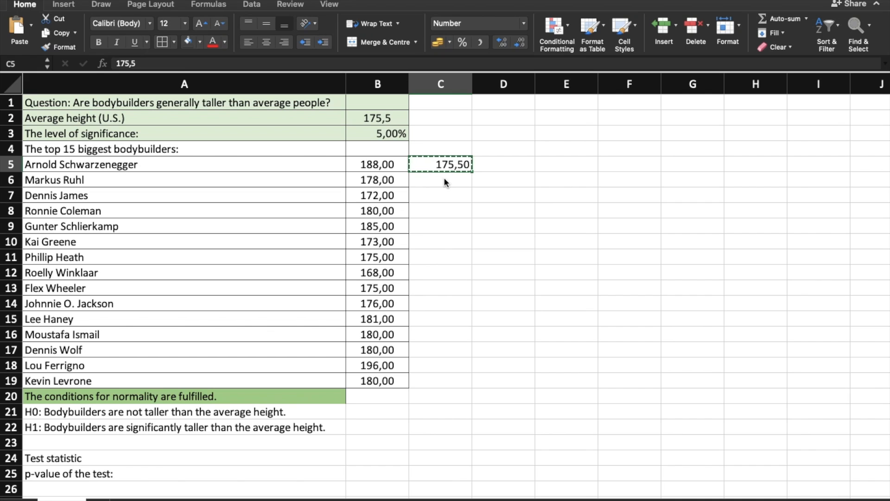
click(444, 179)
key(ctrl+v)
drag(453, 165, 464, 381)
click(556, 301)
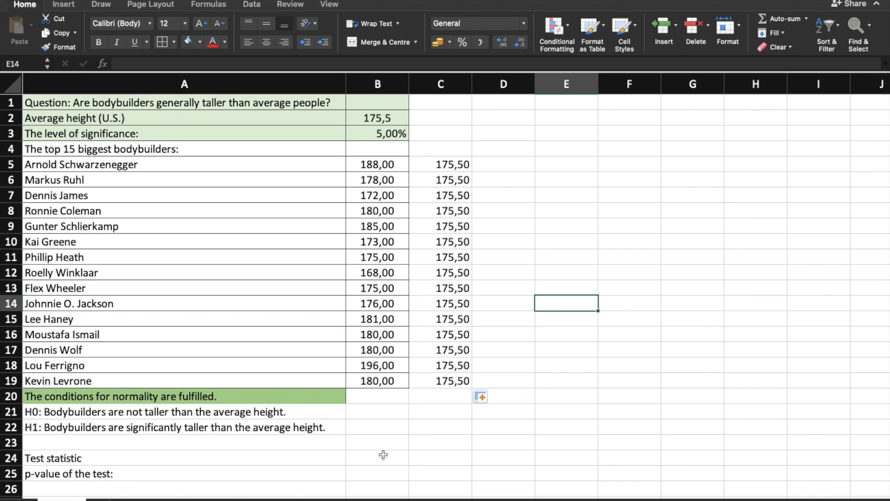
Calculate the test's p-value in B25 with a two-tailed paired t-test on the two height columns, =T.TEST(B5:B19;C5:C19;2;1)
click(381, 474)
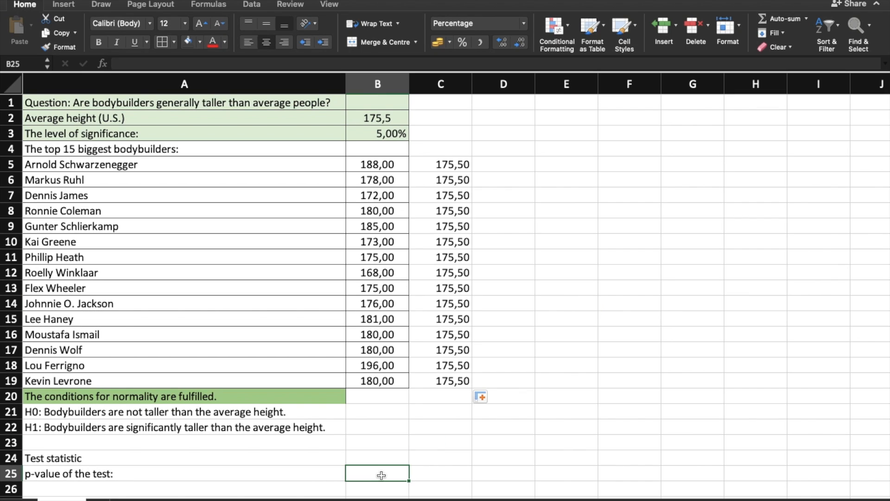
text(=test)
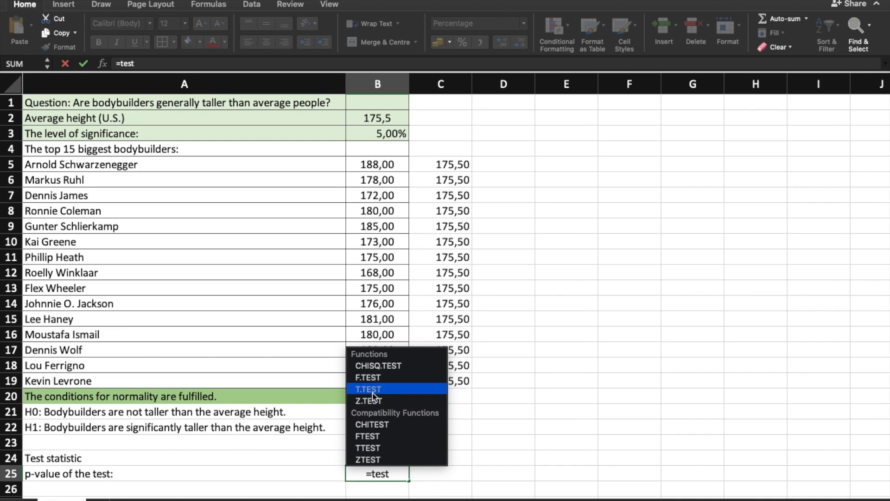
double_click(372, 391)
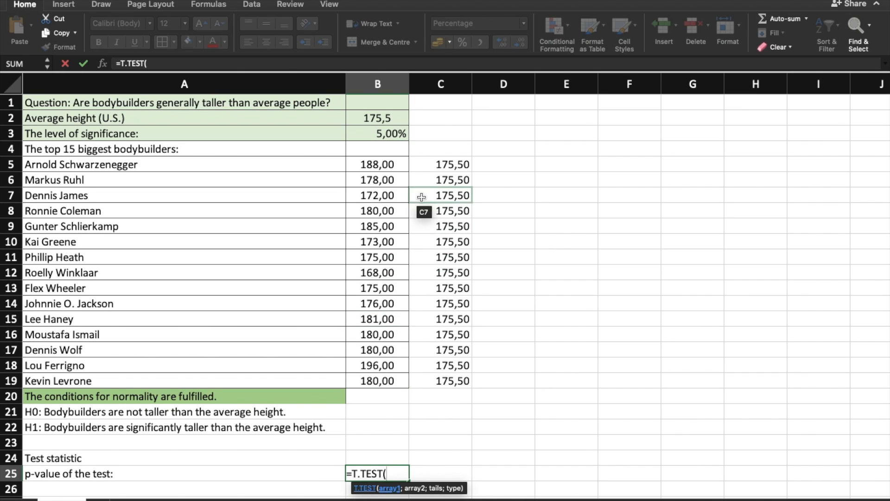
drag(387, 161, 380, 382)
text(;)
drag(447, 379, 440, 165)
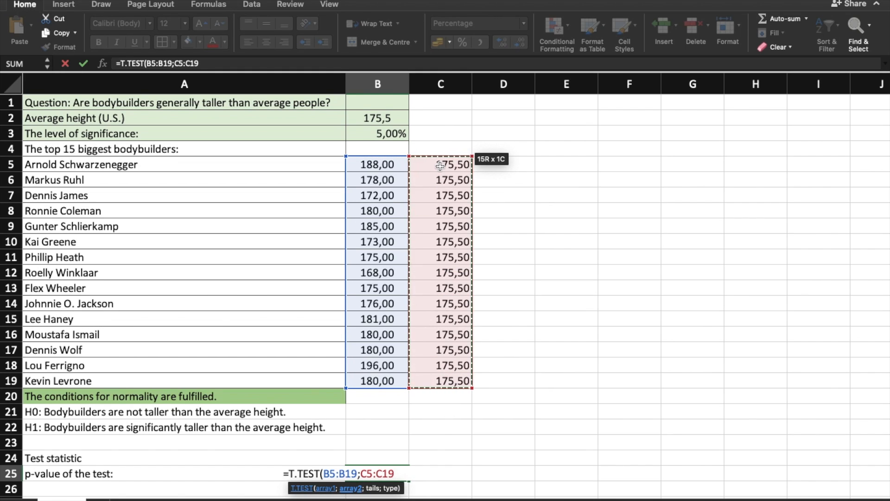
text(;)
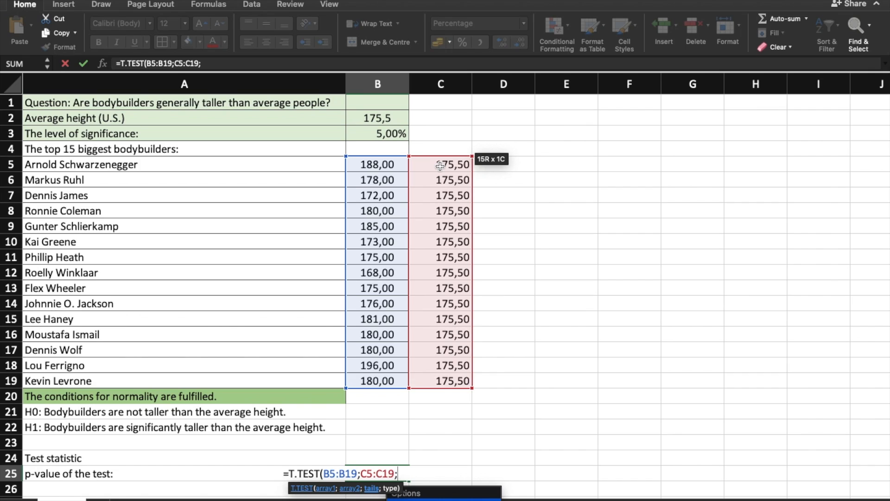
text(2)
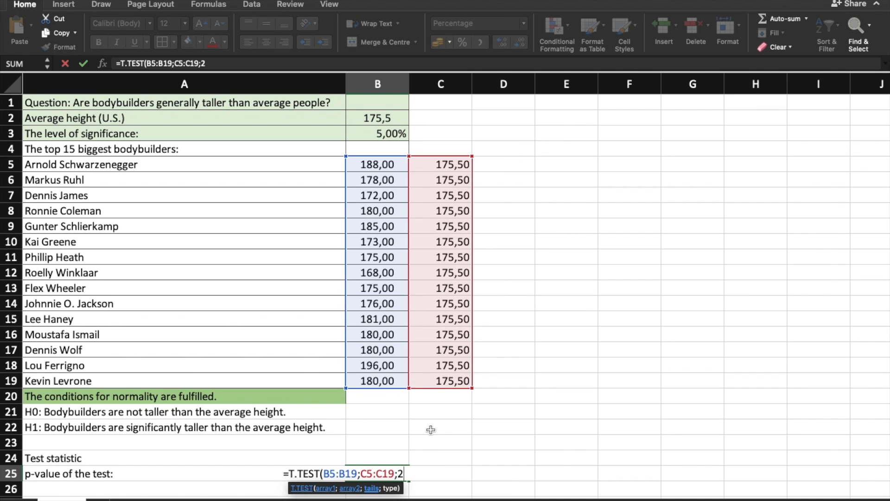
click(237, 64)
text(;)
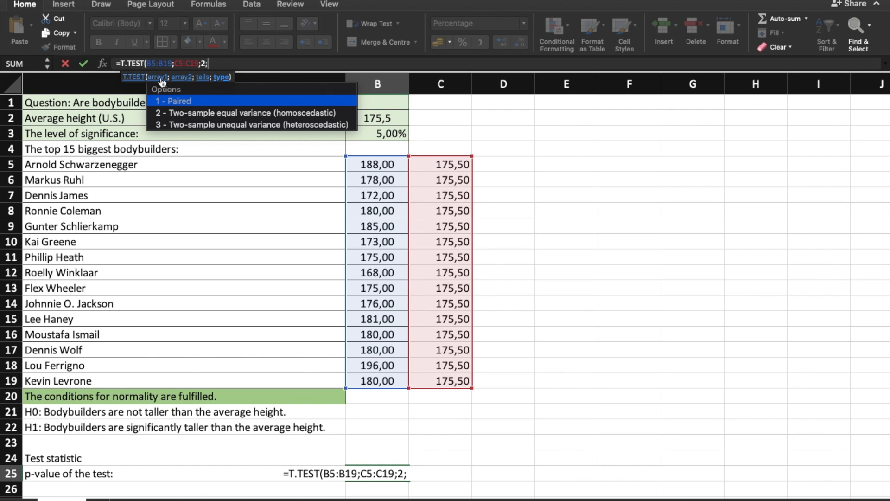
double_click(221, 99)
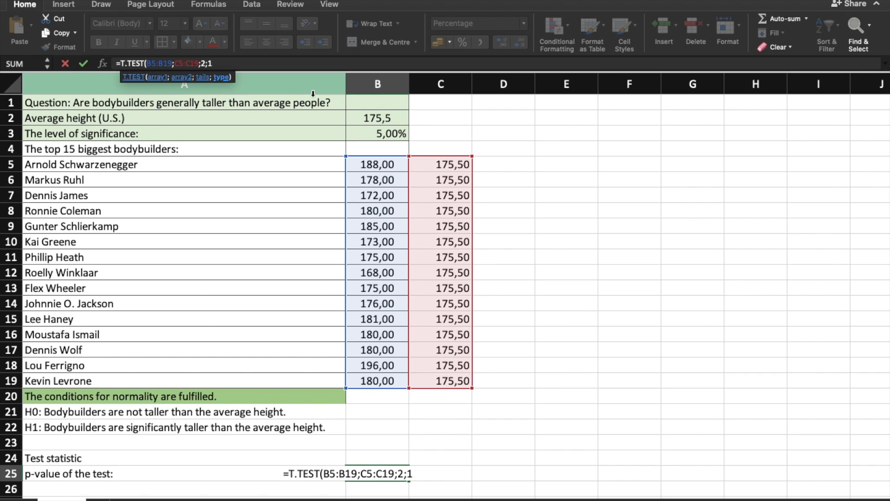
text())
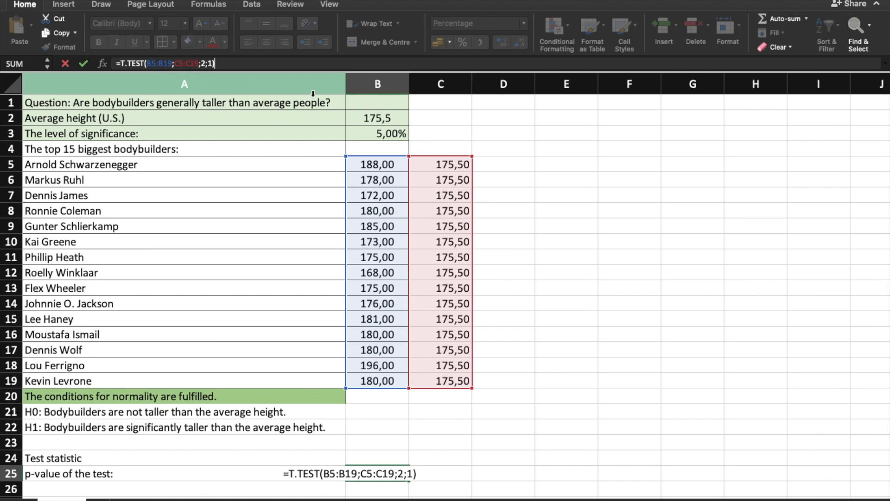
key(Return)
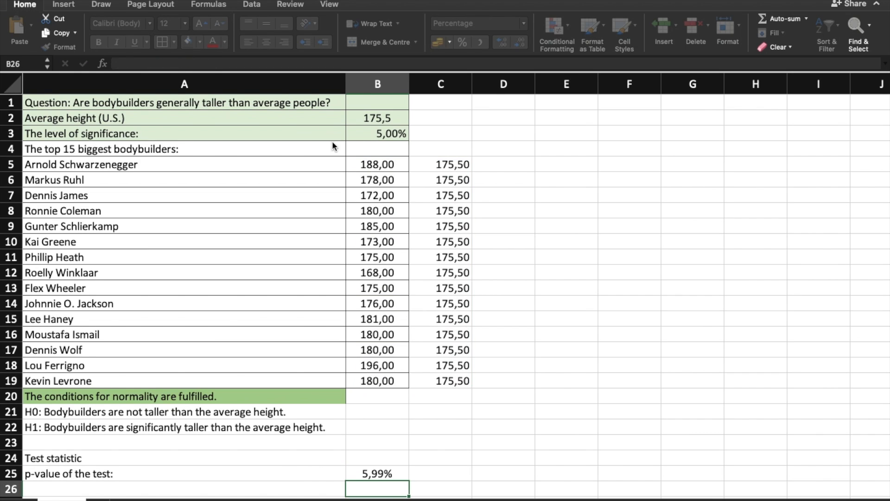
Compare the p-value in B25 with the significance level in B3 and review hypotheses H0 and H1 in A21 and A22
scroll(405, 361, down, 3)
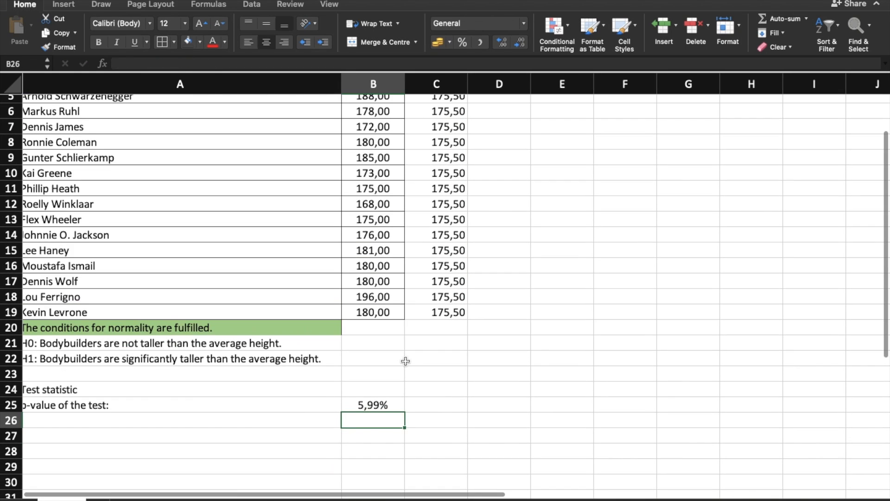
scroll(399, 369, down, 1)
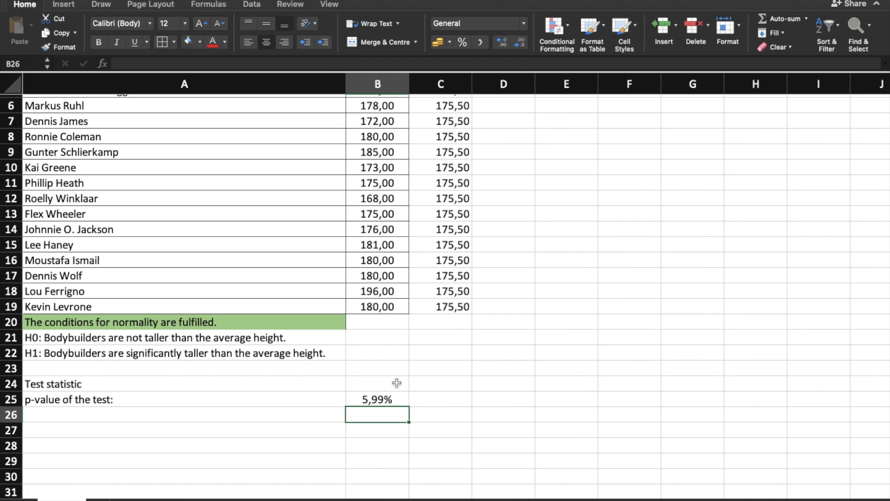
scroll(389, 368, up, 3)
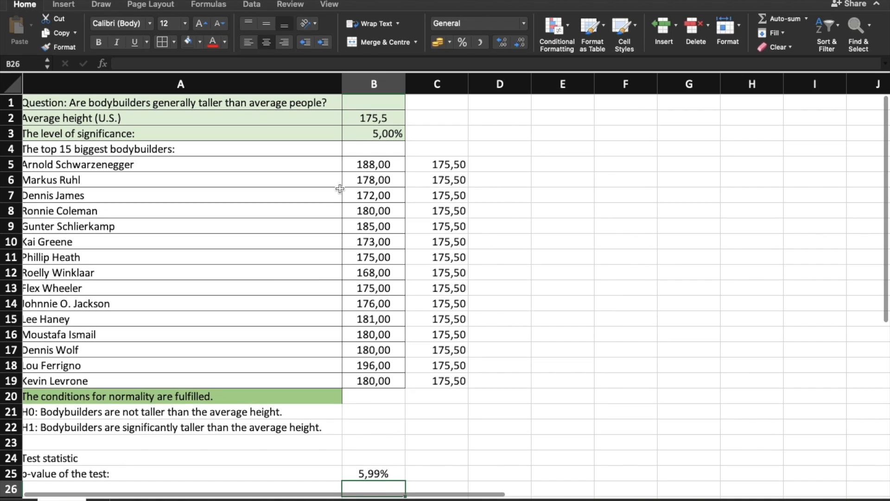
click(376, 134)
scroll(420, 213, down, 5)
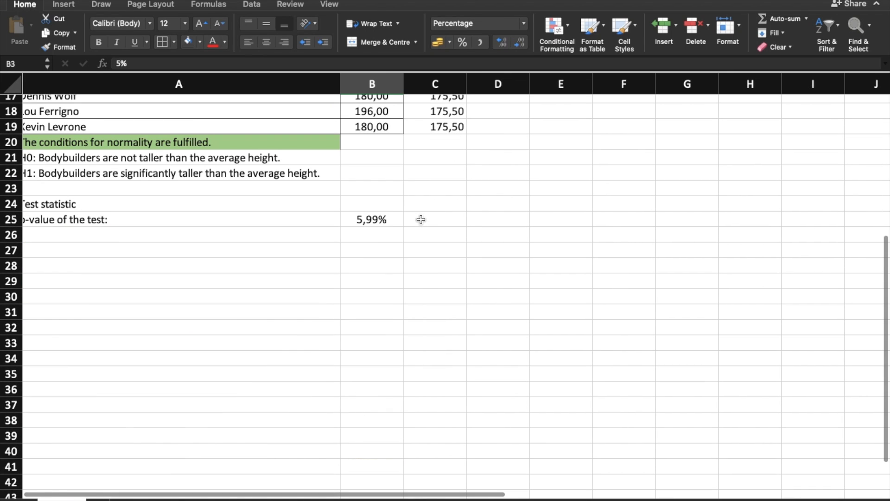
click(364, 219)
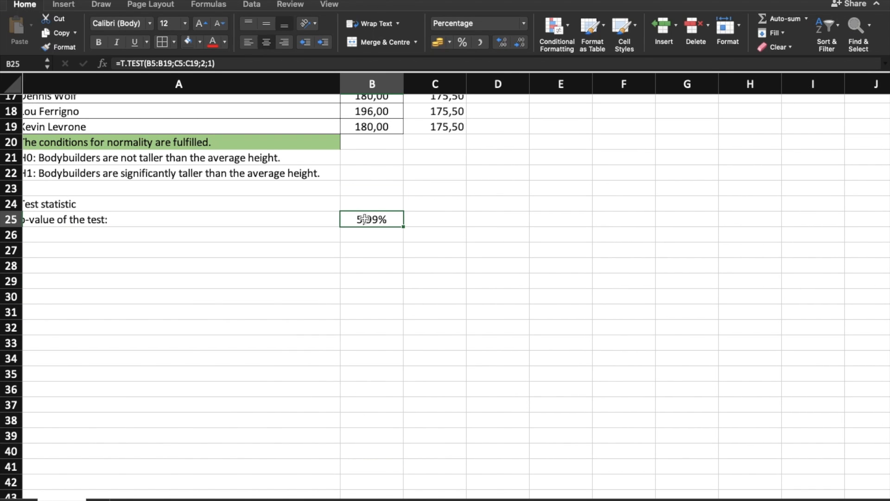
scroll(390, 235, left, 1)
scroll(390, 235, up, 2)
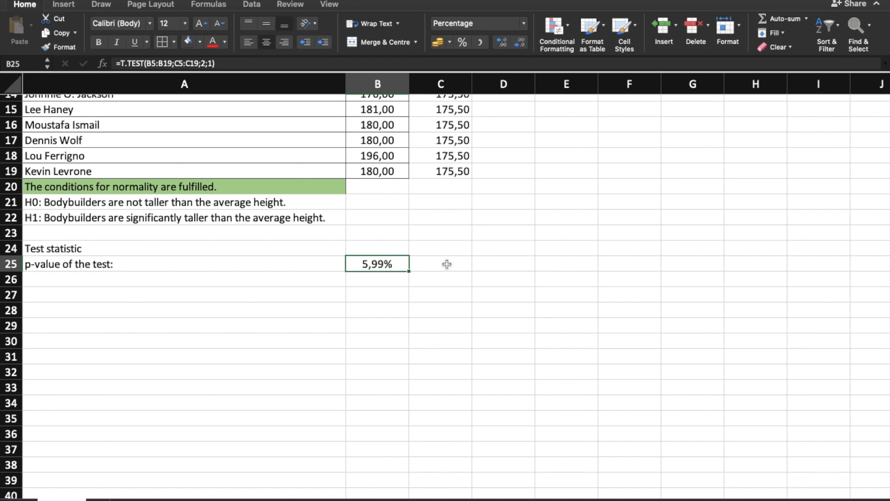
click(364, 227)
click(306, 196)
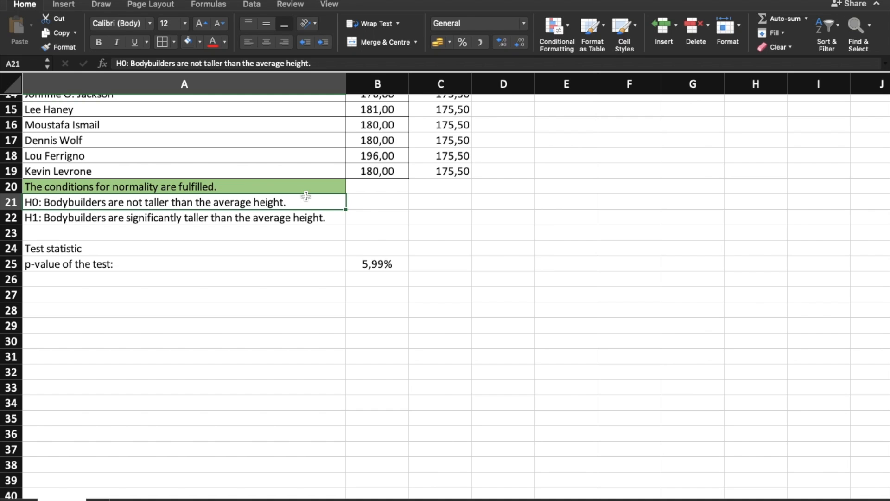
scroll(306, 195, up, 5)
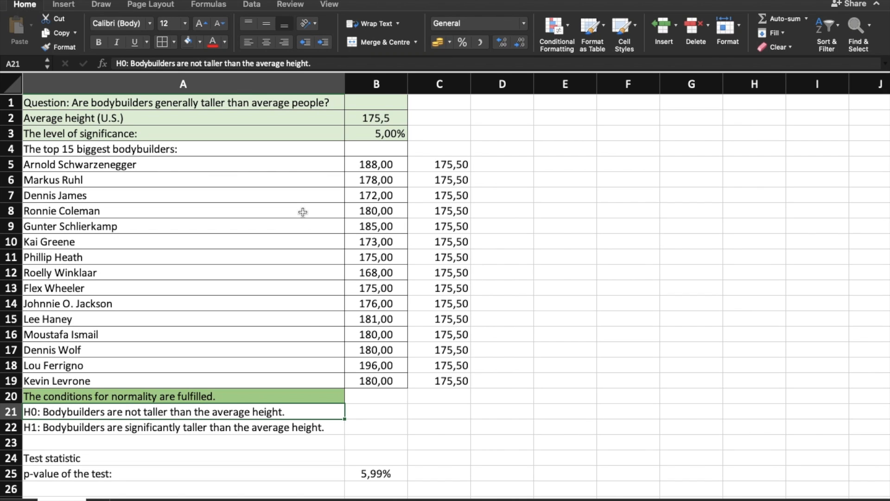
click(236, 427)
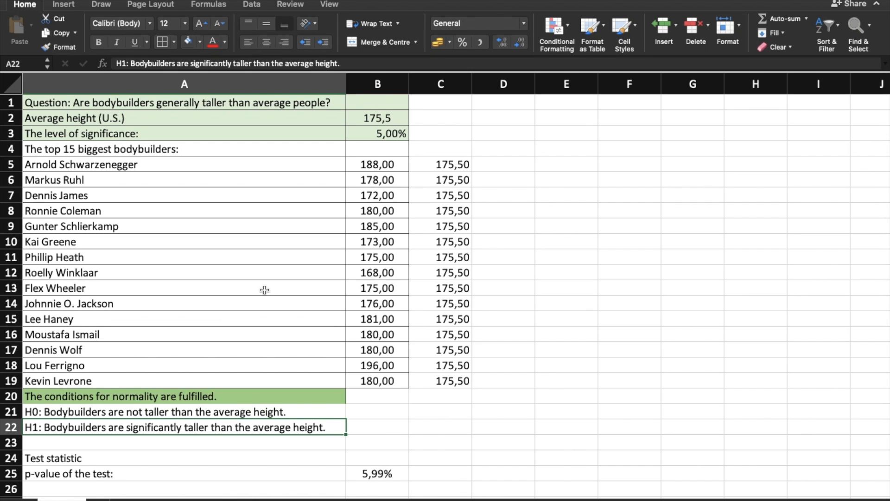
scroll(341, 340, down, 4)
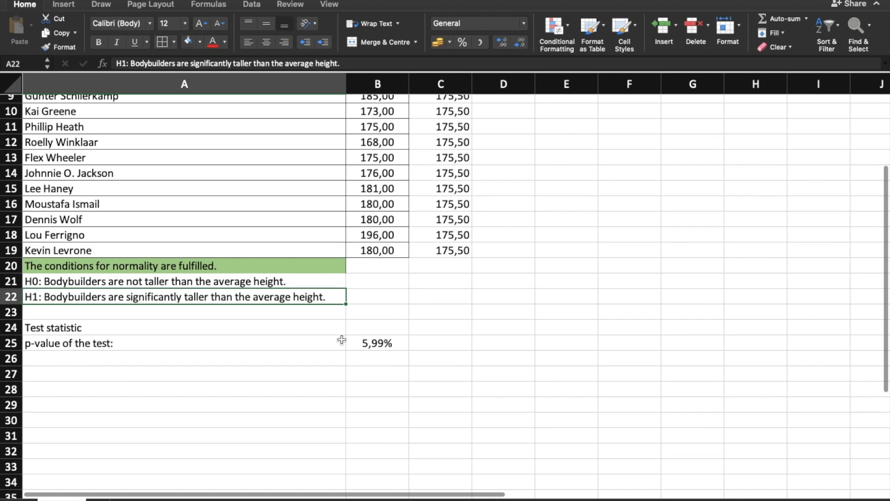
click(387, 342)
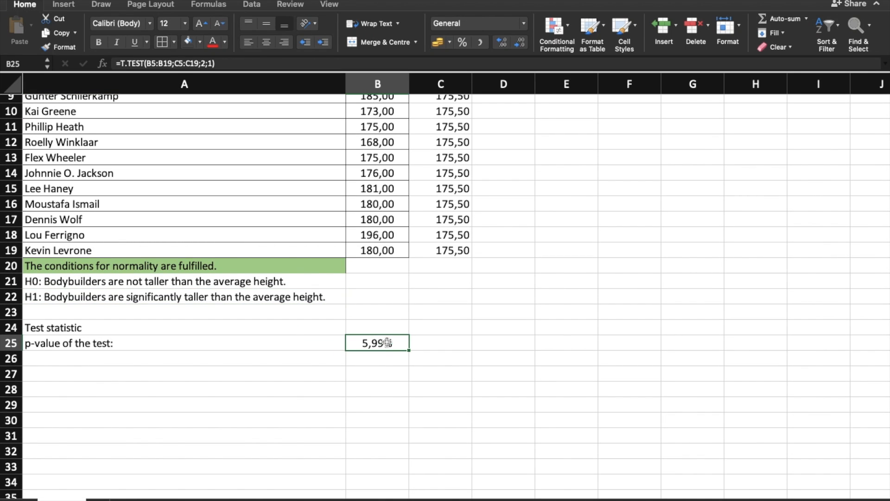
Calculate the test statistic in B24 from the p-value and 14 degrees of freedom, =T.INV.2T(B25;14)
click(387, 328)
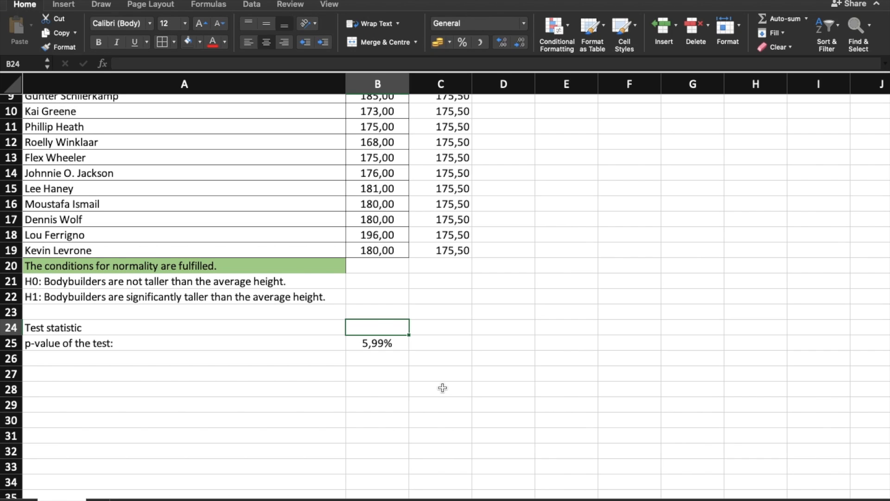
text(=)
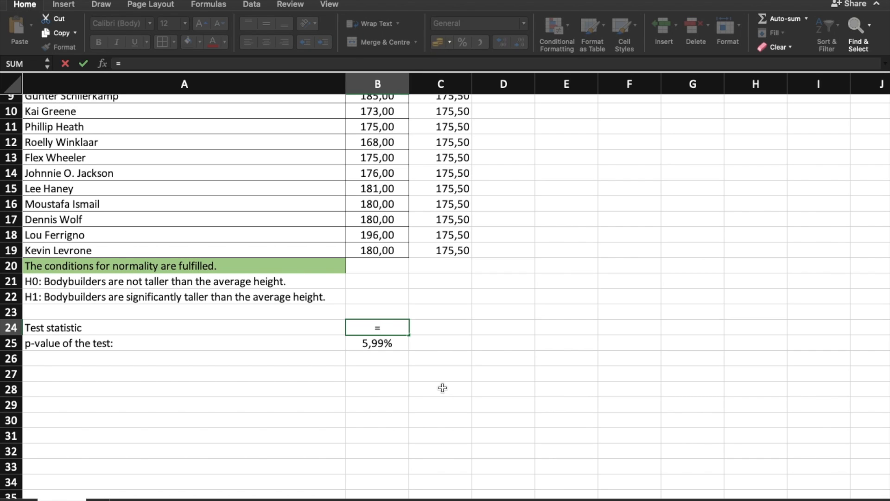
text(t)
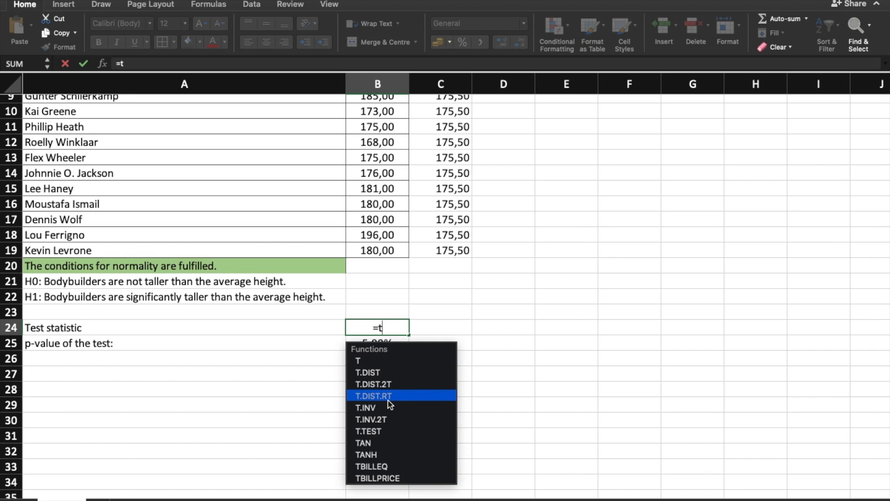
double_click(390, 418)
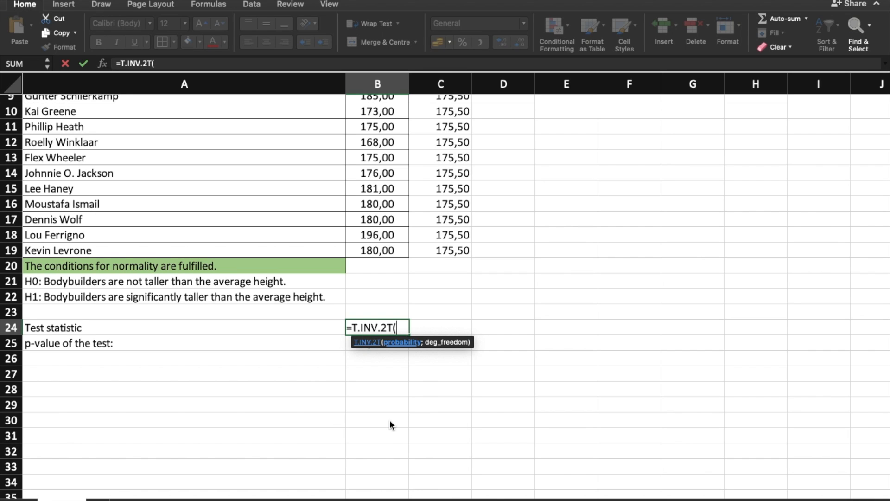
click(348, 349)
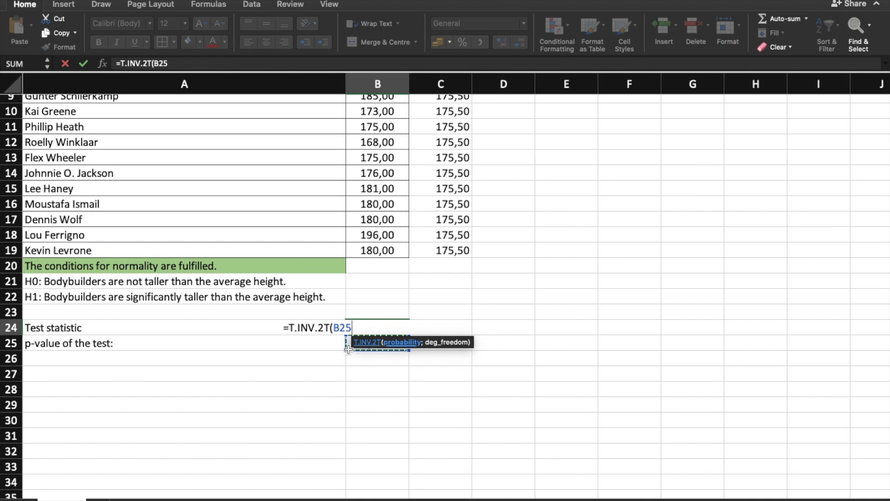
text(;)
scroll(374, 248, up, 3)
scroll(374, 248, up, 3)
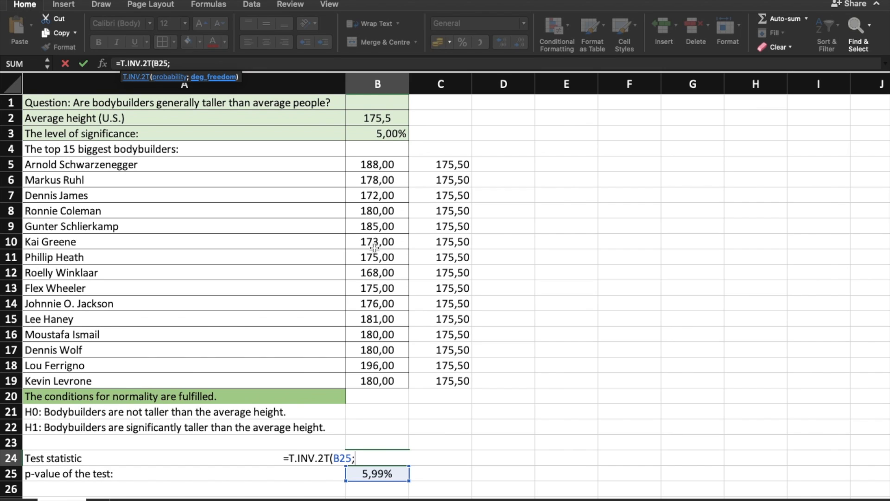
text(14)
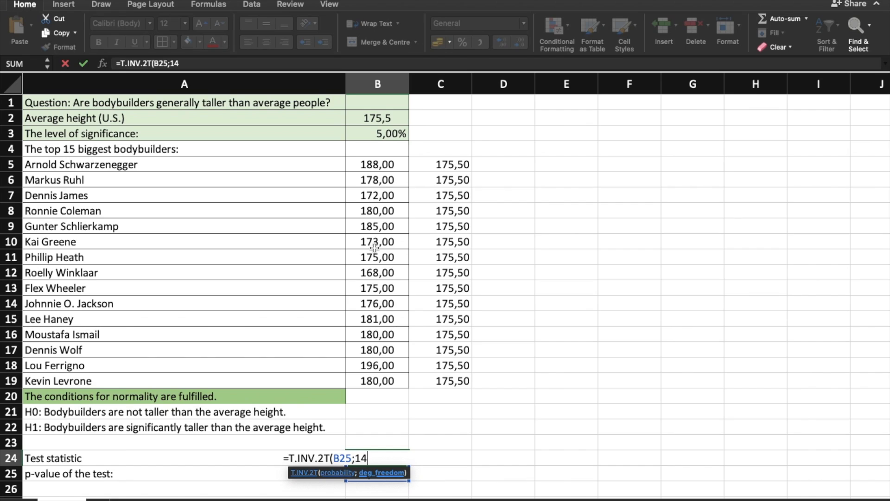
text())
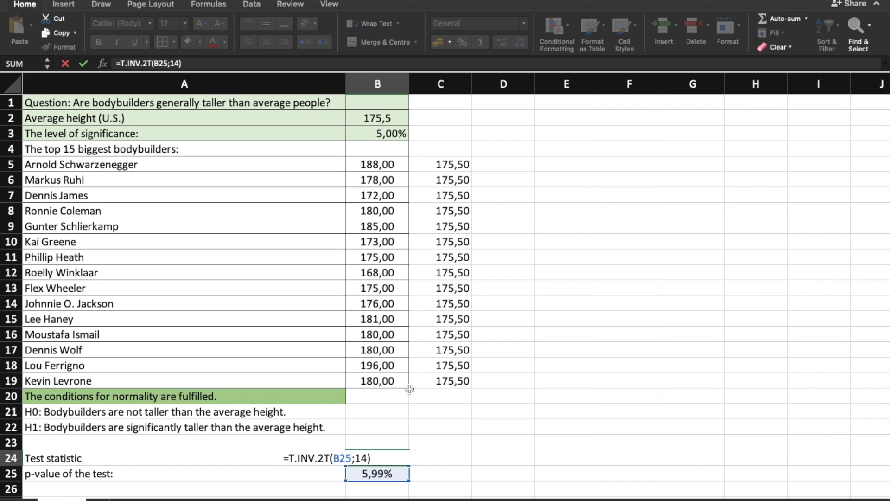
key(Return)
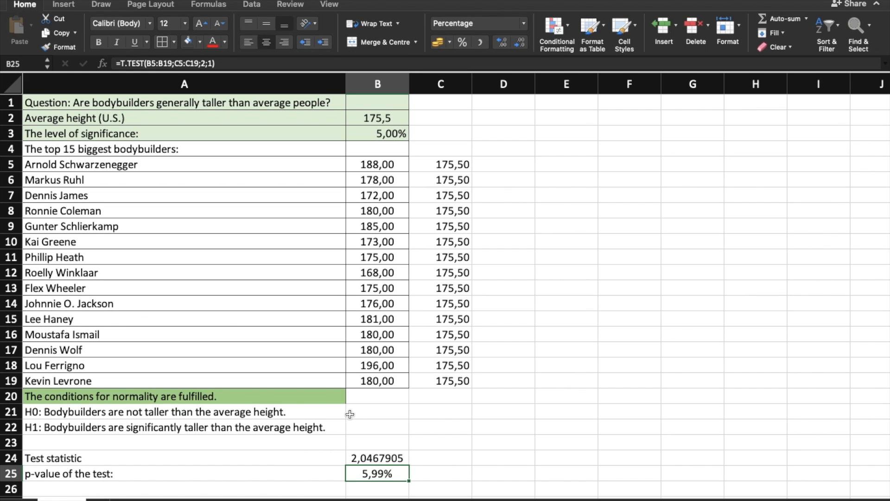
click(373, 460)
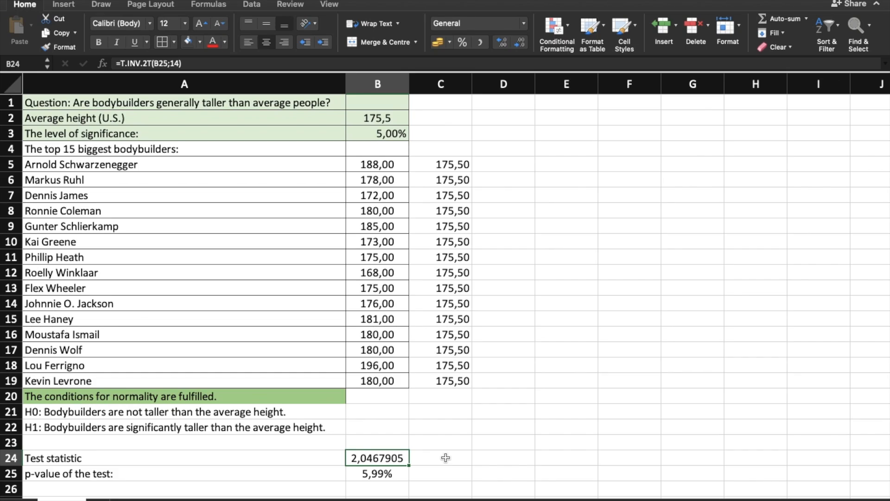
scroll(445, 457, down, 3)
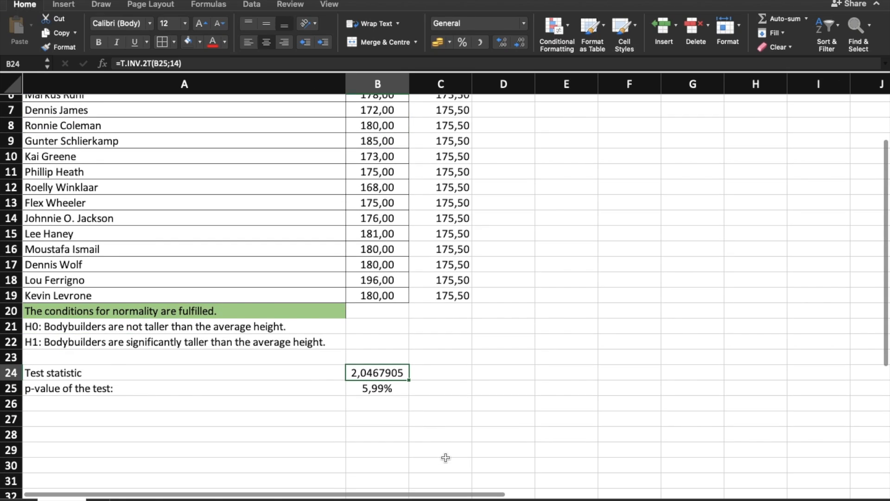
click(175, 367)
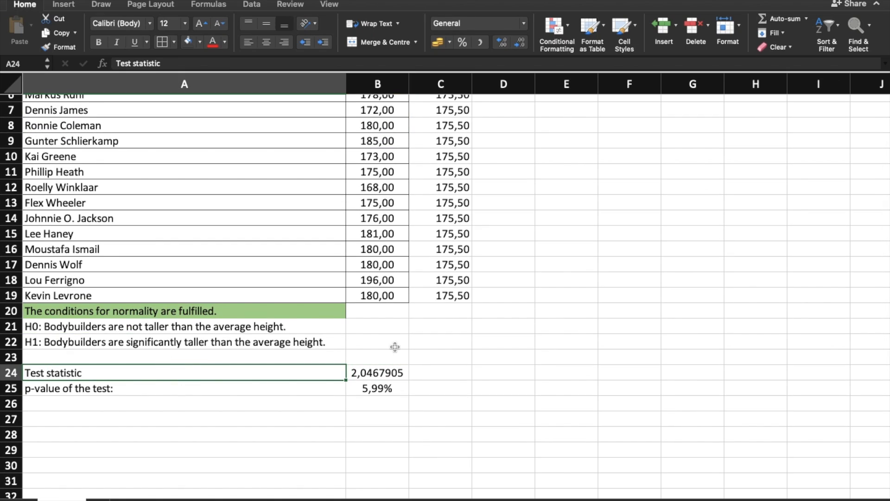
Record the conclusion "We keep the H0" in B21 beside the null hypothesis, and widen column B to fit it
click(376, 326)
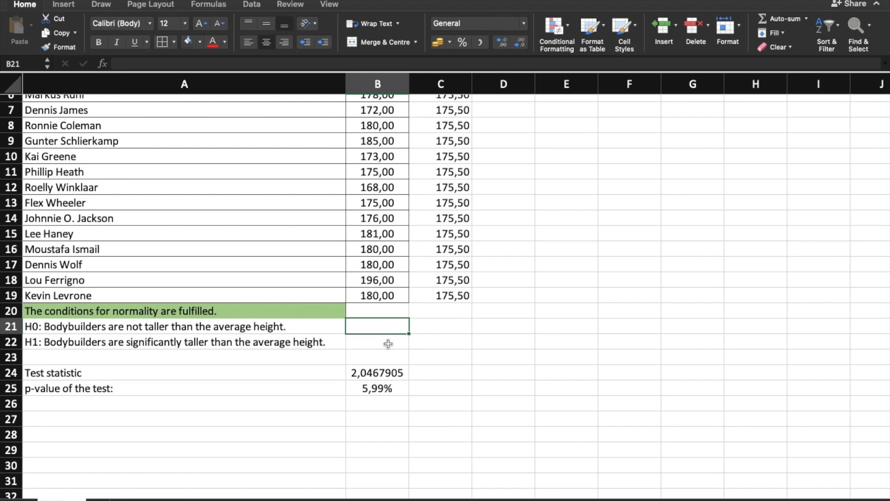
text(We keep)
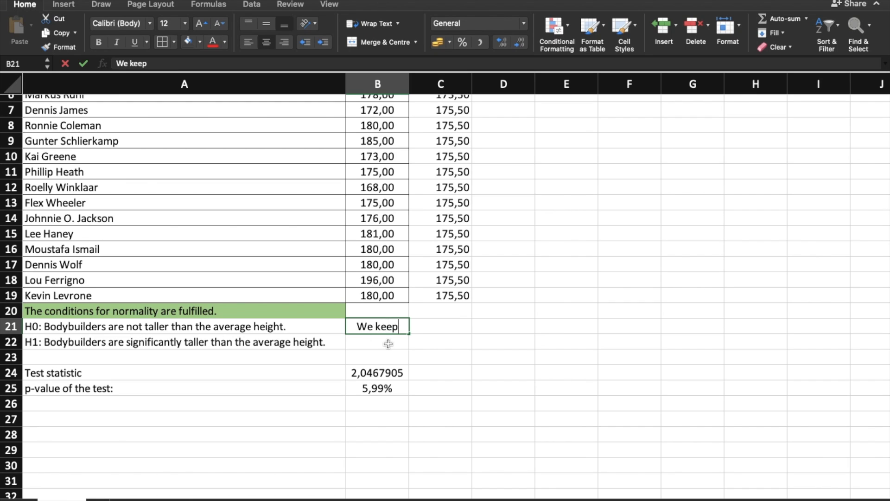
text( the H0)
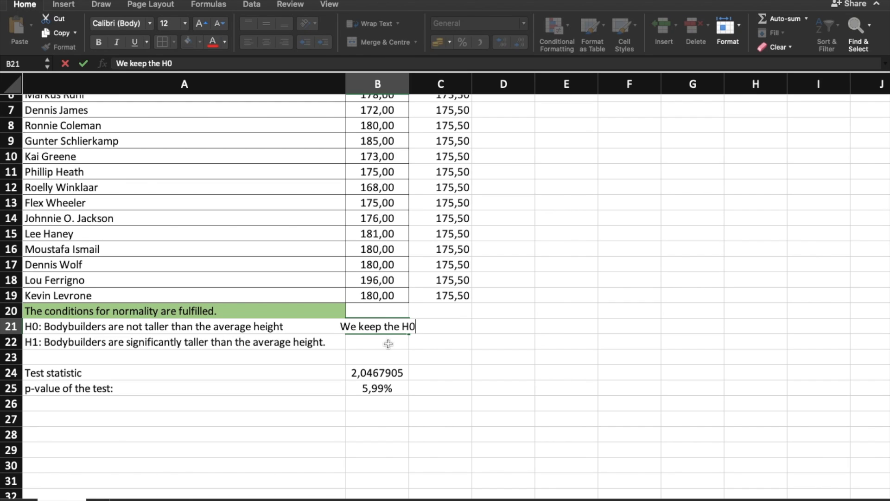
key(Return)
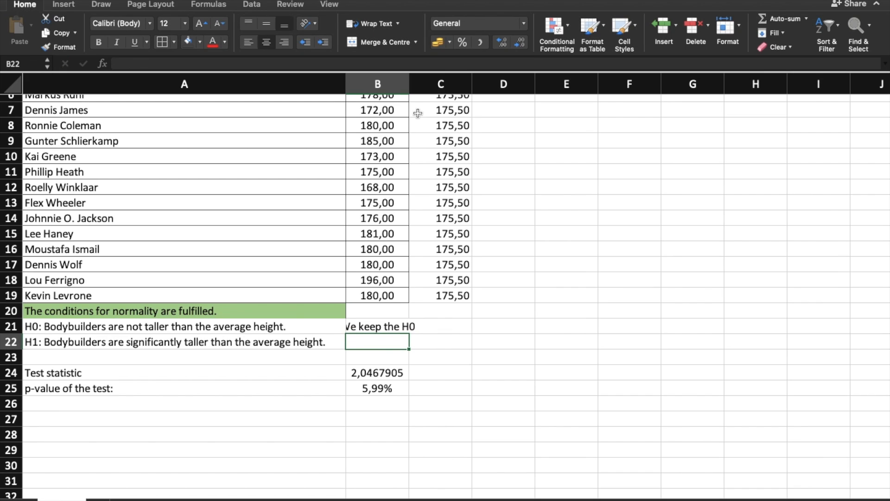
drag(412, 83, 428, 84)
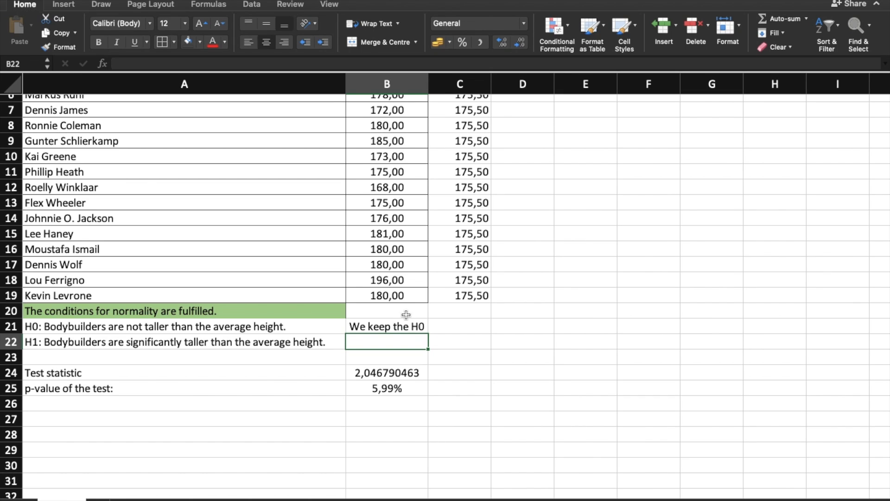
Enter "We can commit Grade II error" in B22 and widen column B until the whole text fits
text(We can )
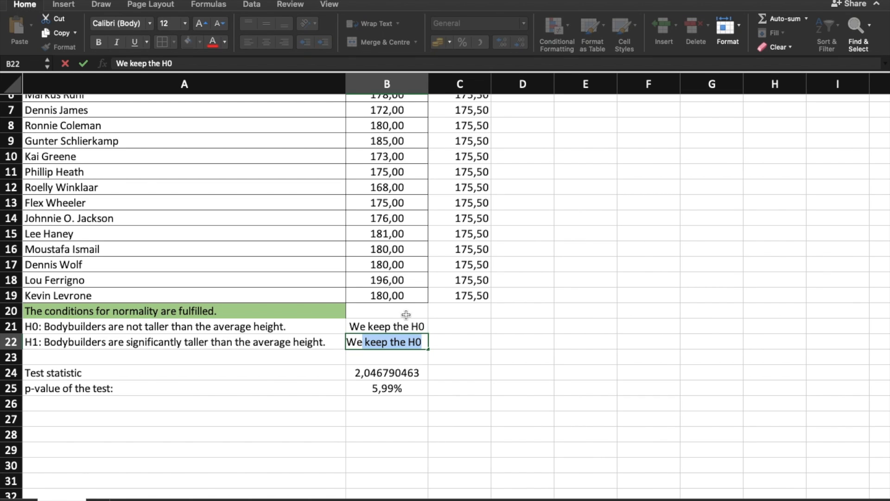
text(commit )
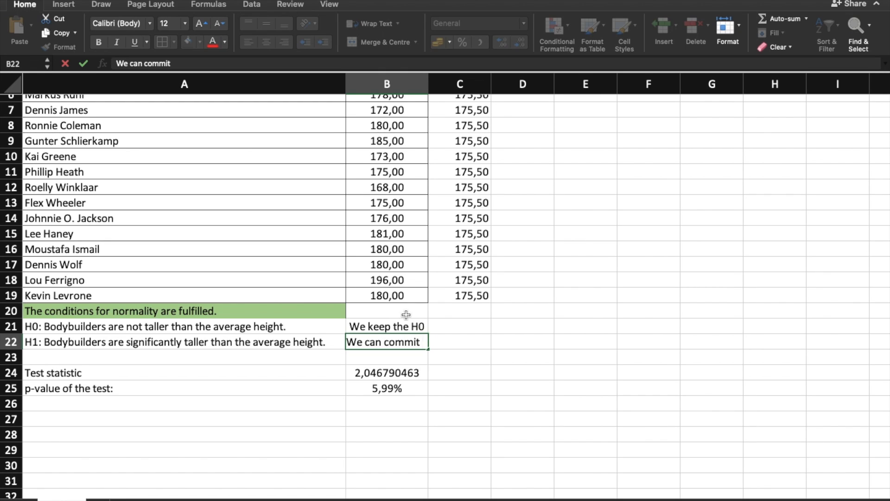
text(Grade II)
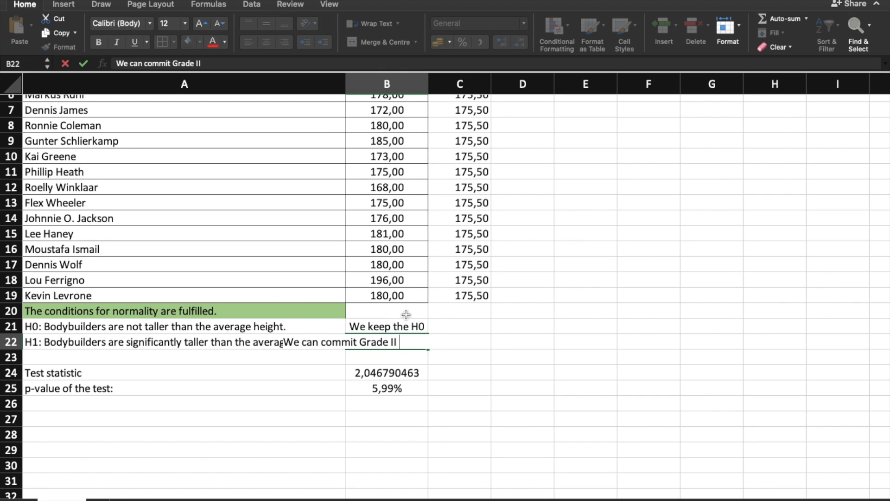
text( error)
key(Return)
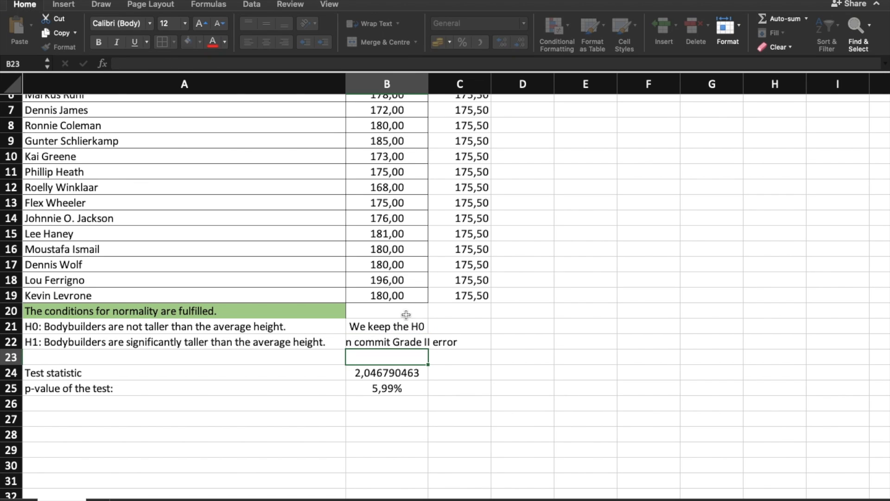
drag(427, 77, 496, 78)
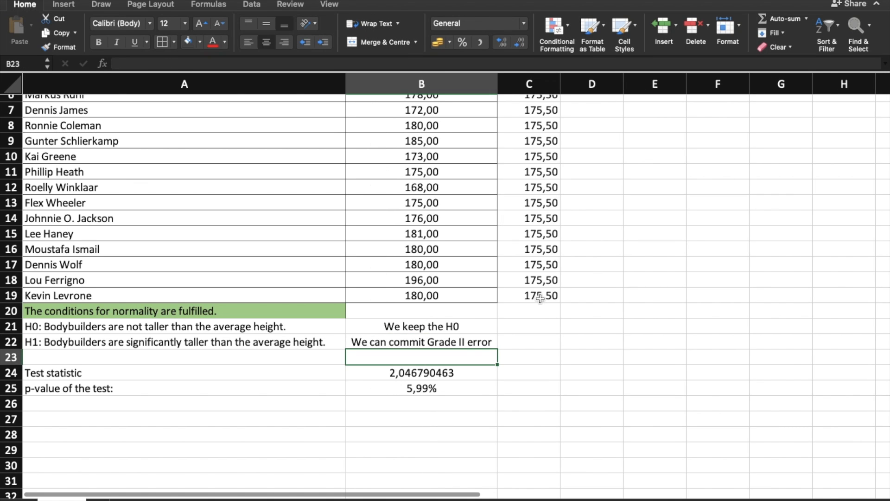
Copy the green formatting of A20 onto the conclusions in B21:B22 and the test results in B24:B25
scroll(540, 298, up, 3)
scroll(540, 298, down, 1)
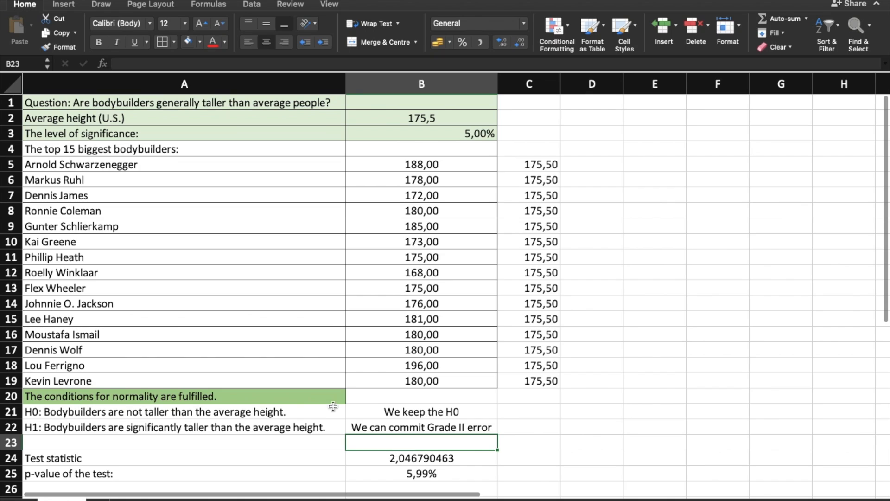
click(334, 396)
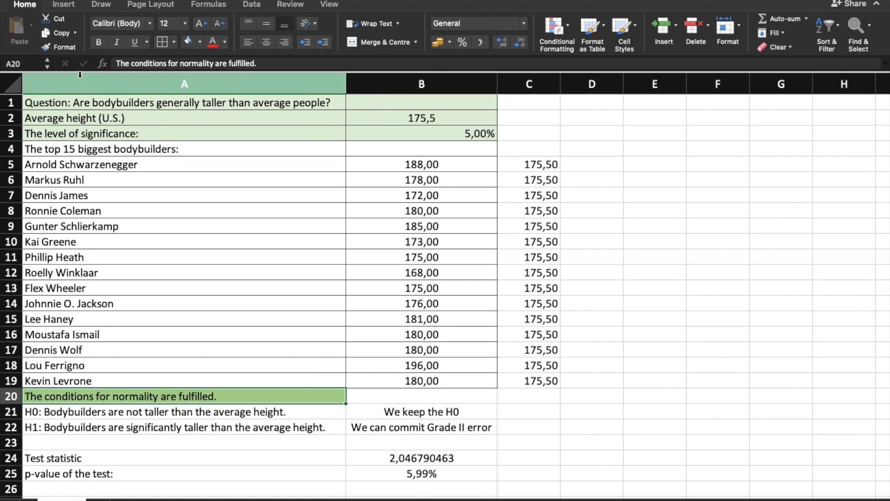
click(43, 46)
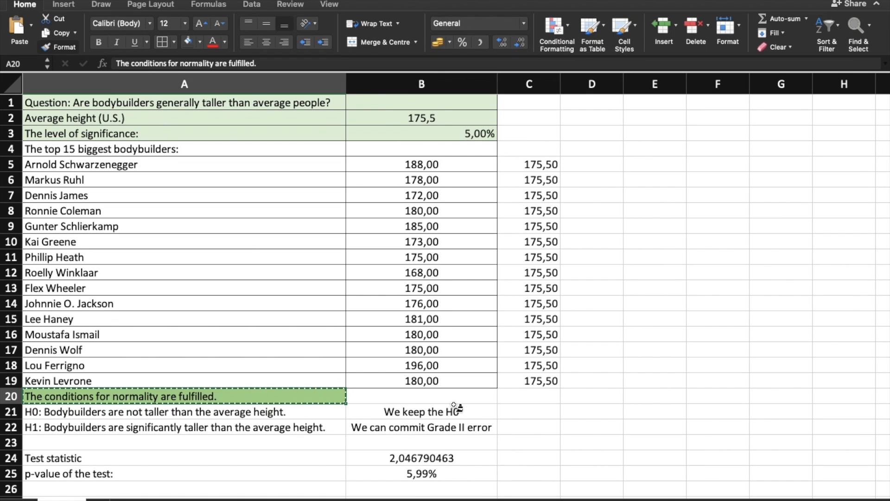
drag(455, 412, 457, 431)
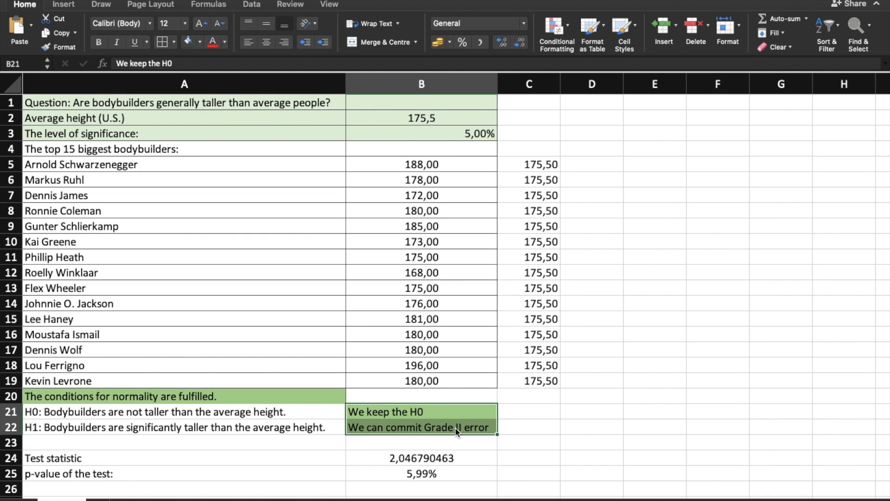
click(51, 51)
drag(381, 461, 385, 474)
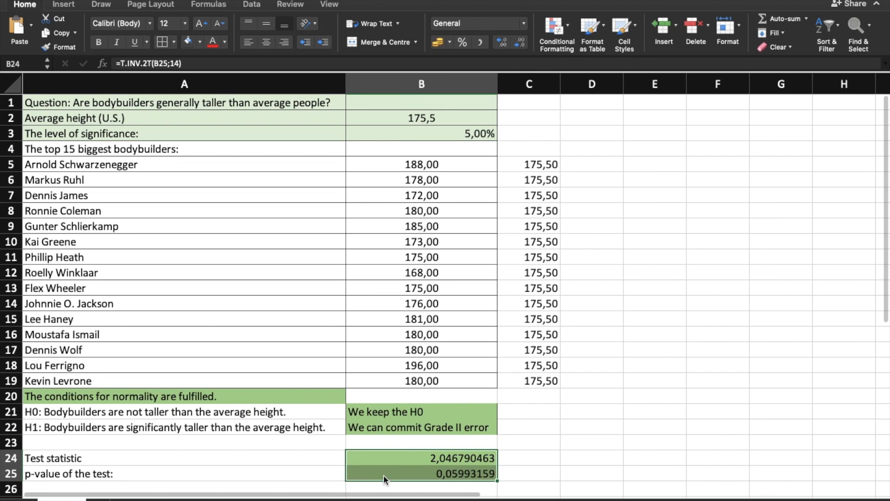
Center the contents of B21:B25 horizontally
click(442, 408)
drag(442, 408, 441, 470)
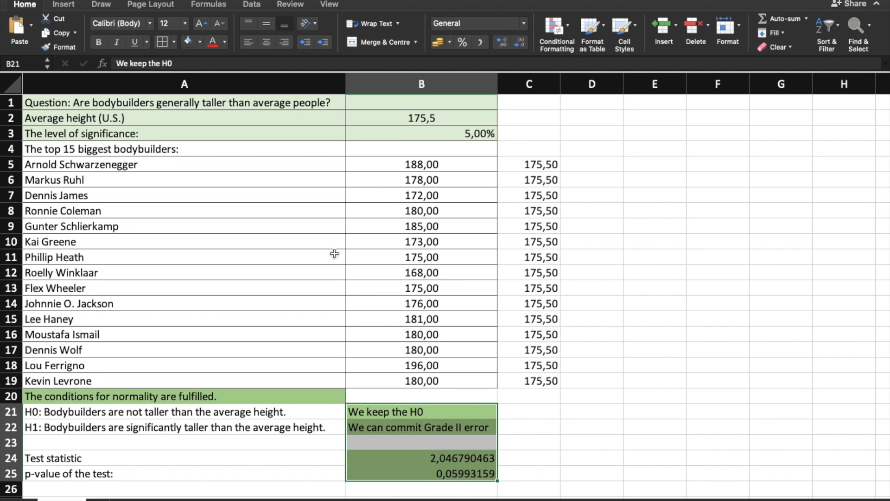
click(267, 41)
click(577, 407)
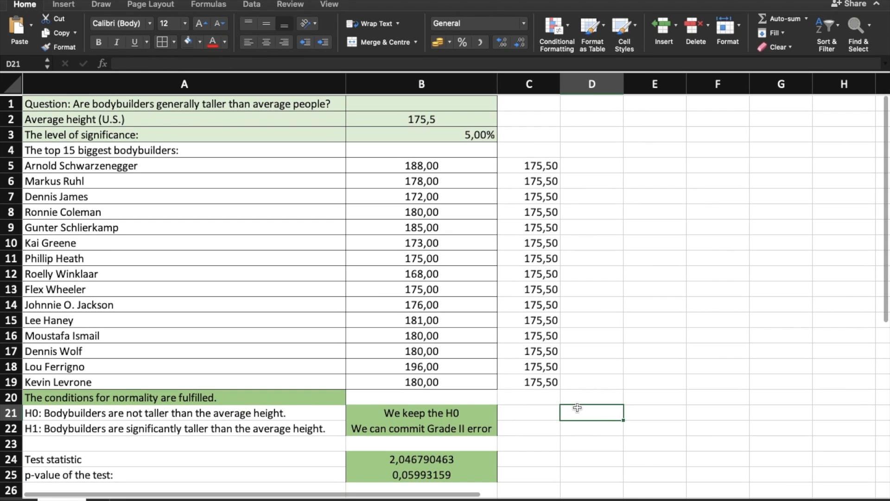